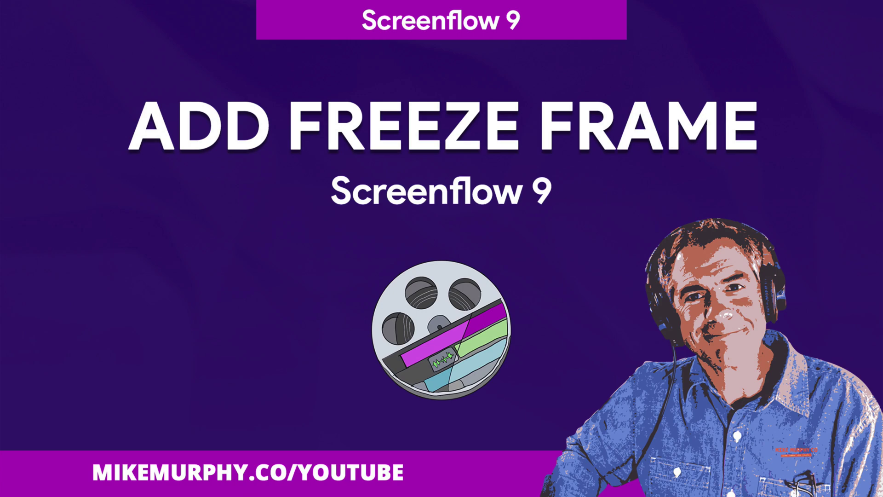
# Move the playhead to about 00:00:05:16 in the FREEZEFRAME DEMO_AE timeline
pyautogui.moveTo(350, 380)
pyautogui.mouseDown()
pyautogui.moveTo(217, 377)
pyautogui.moveTo(343, 385)
pyautogui.mouseUp()
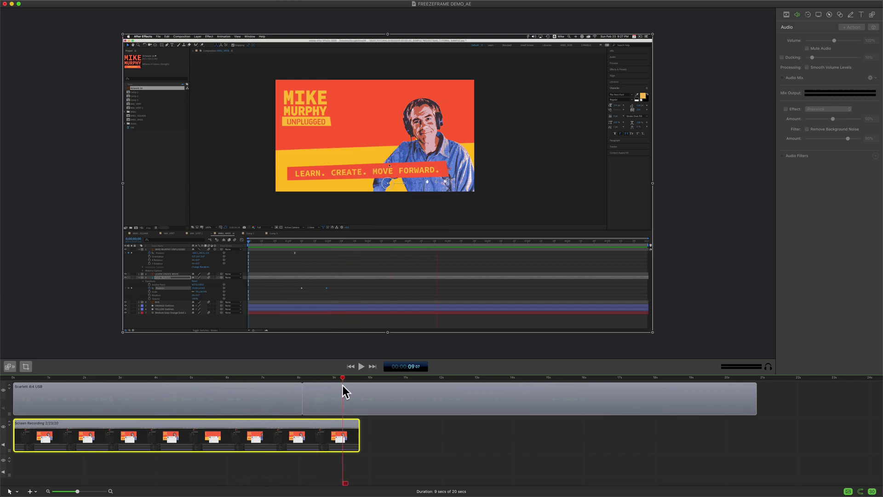
# Insert a freeze frame near 9 seconds, delete the trailing recording piece, and stretch it to about 20.5 seconds
pyautogui.press('super+shift+f')
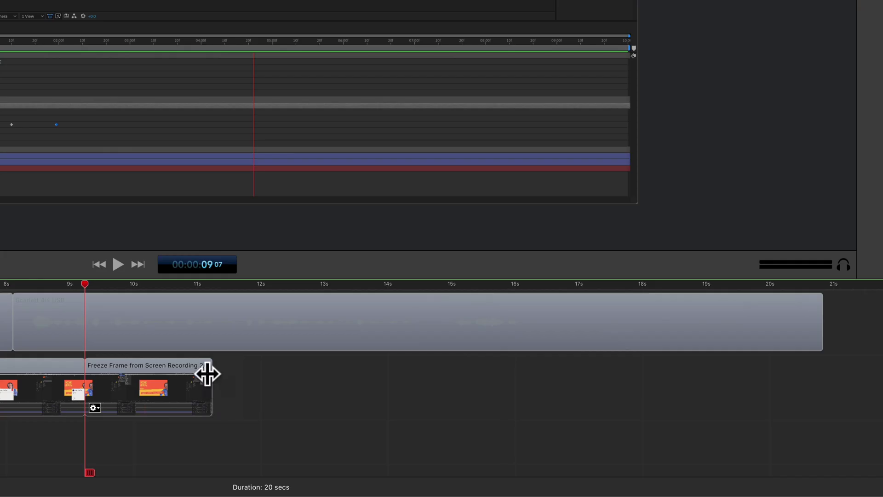
pyautogui.moveTo(207, 373); pyautogui.dragTo(821, 373)
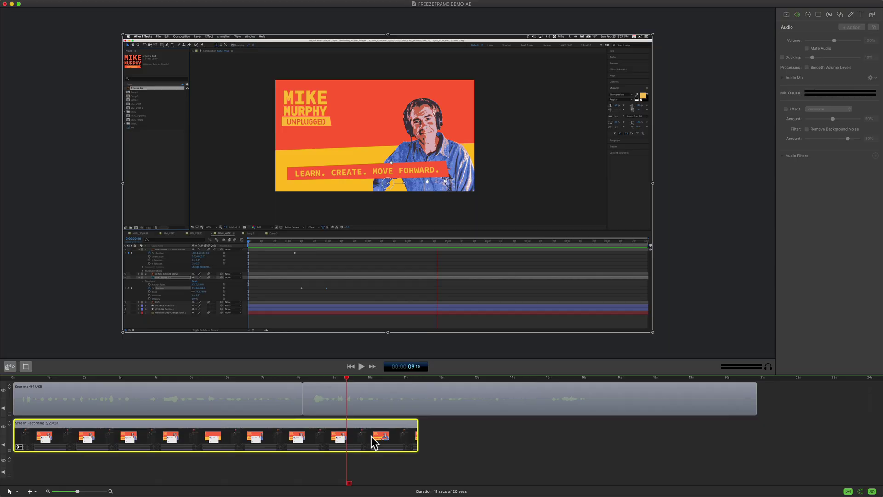
pyautogui.press('super+shift+f')
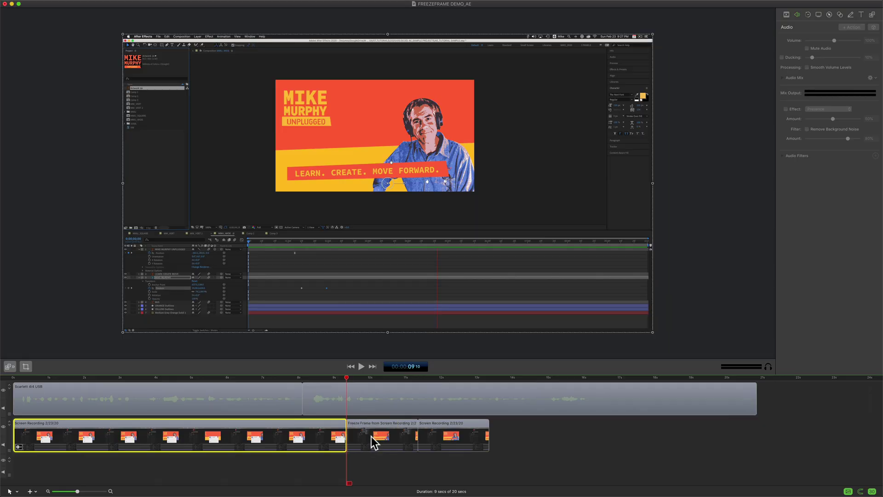
pyautogui.click(453, 438)
pyautogui.press('Delete')
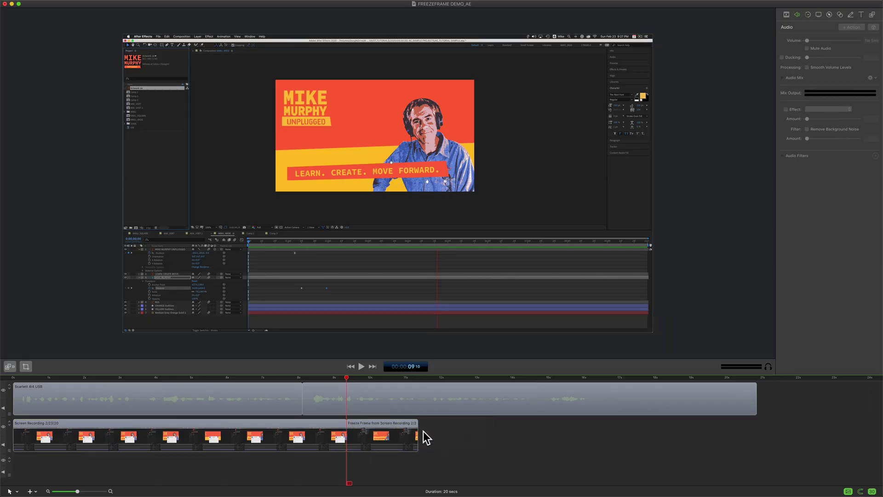
pyautogui.moveTo(417, 428); pyautogui.dragTo(758, 436)
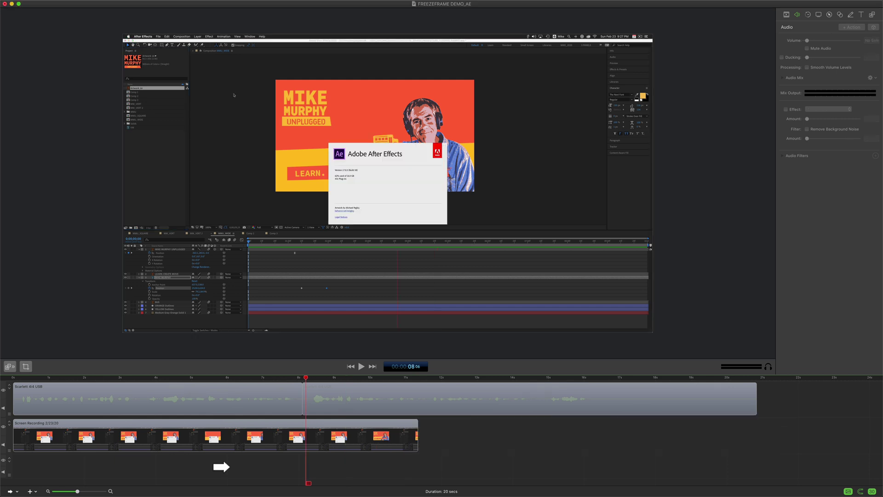
# Inspect the Scarlett 4i4 USB audio and Screen Recording clips, then deselect and set the playhead just past 8 seconds
pyautogui.click(211, 405)
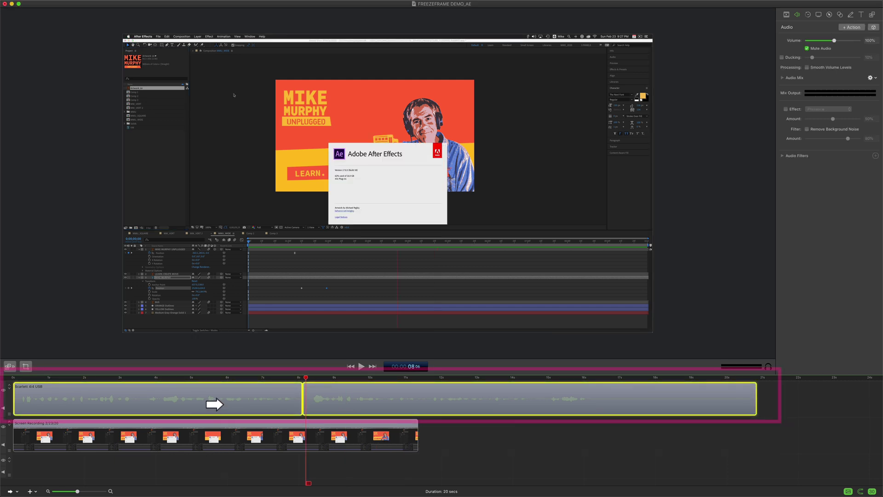
pyautogui.click(213, 435)
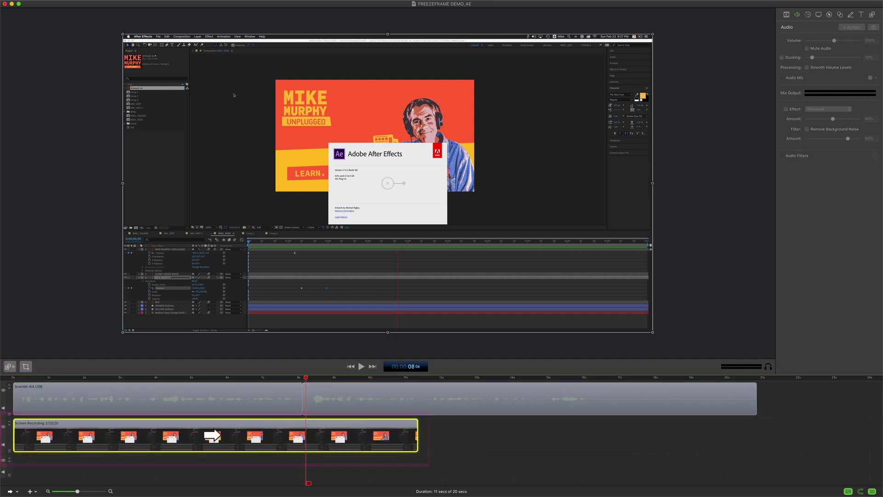
pyautogui.click(465, 401)
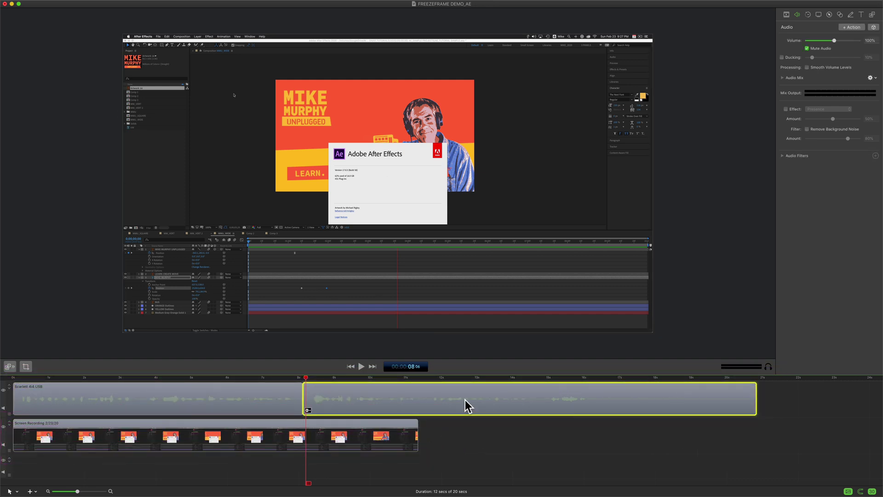
pyautogui.click(407, 432)
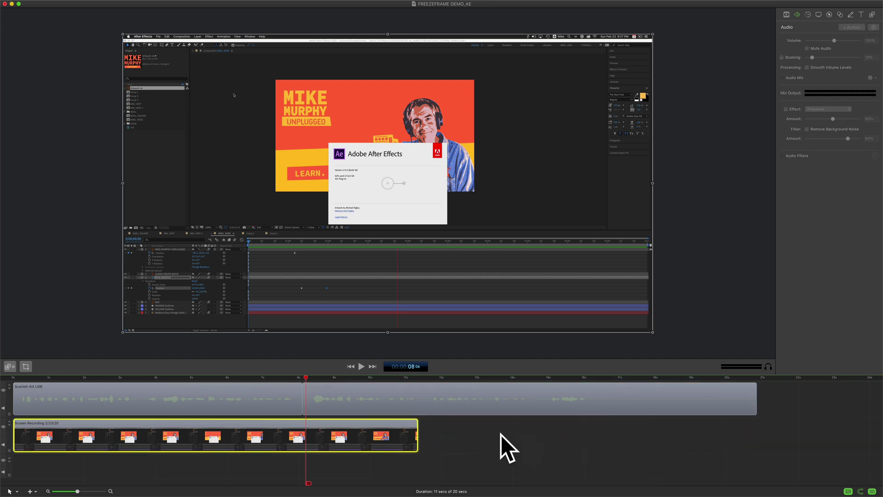
pyautogui.click(482, 432)
pyautogui.click(300, 378)
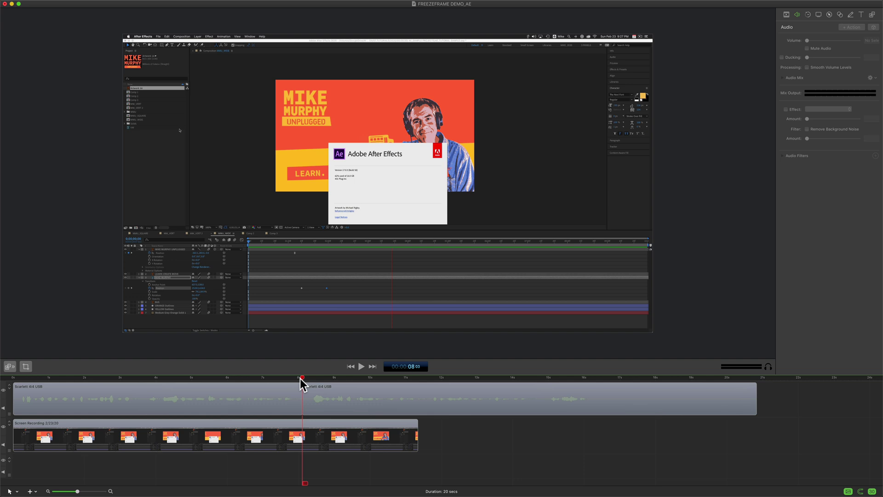
# Park the playhead at 00:00:09:12 and find Add Freeze Frame in the clip's context menu and Edit menu
pyautogui.moveTo(300, 378); pyautogui.dragTo(350, 378)
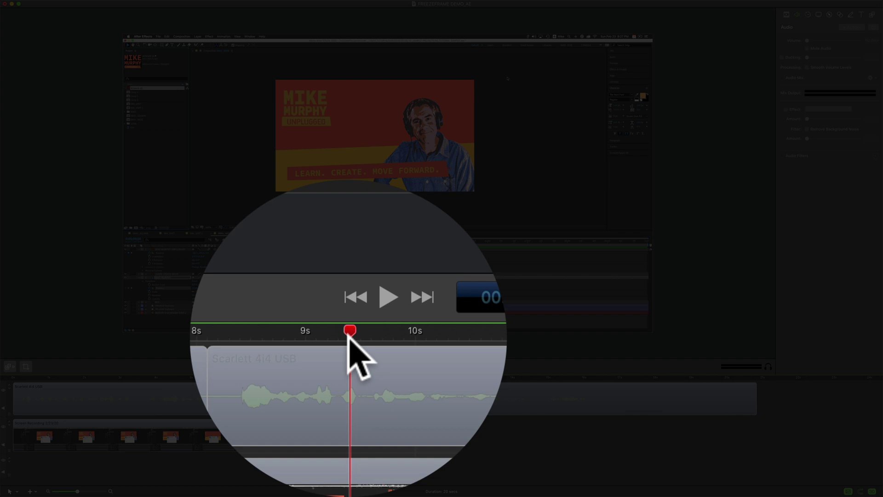
pyautogui.click(358, 434)
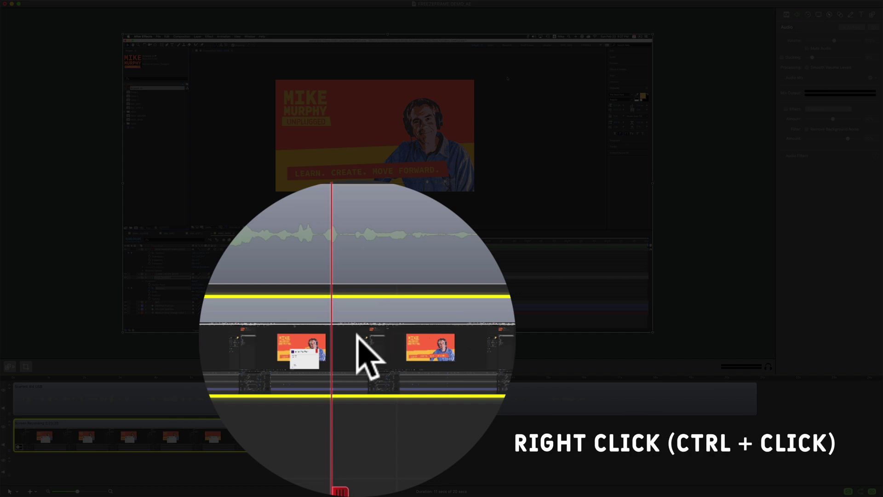
pyautogui.rightClick(359, 336)
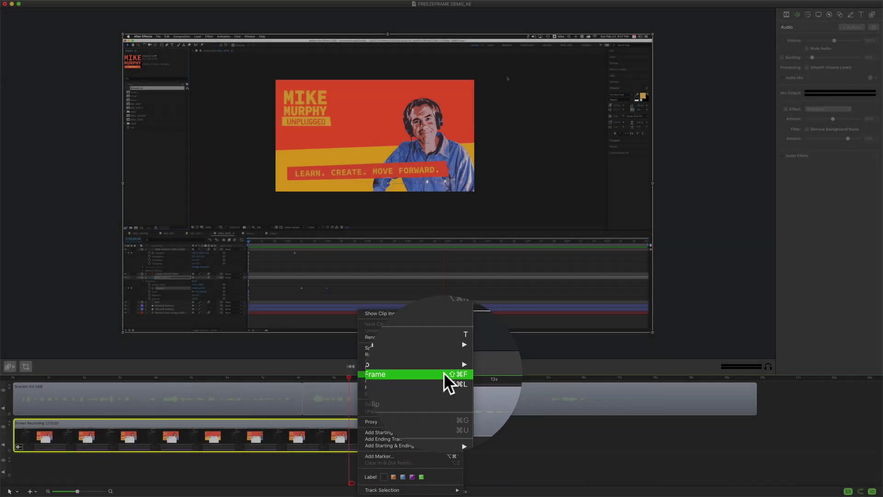
pyautogui.click(444, 374)
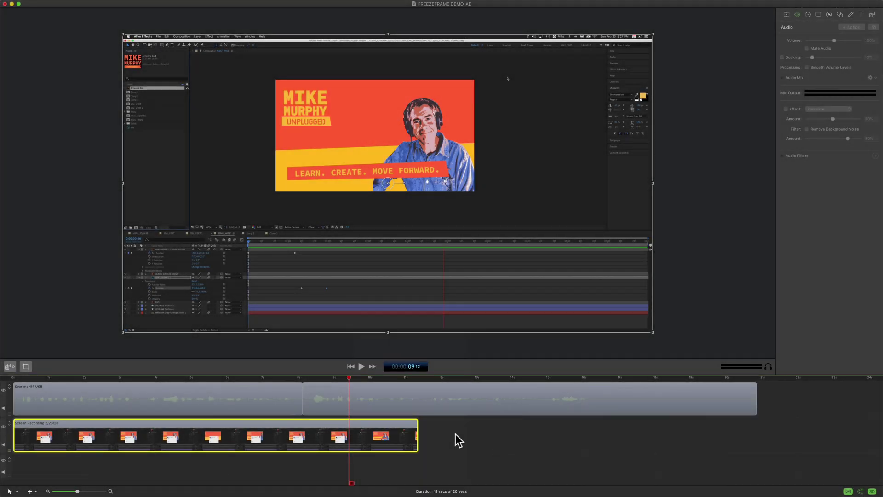
pyautogui.click(71, 6)
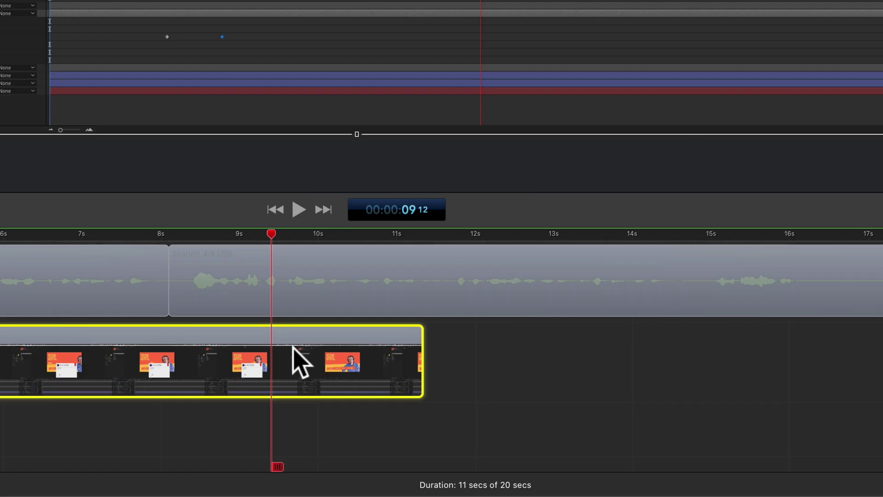
# Add a freeze frame at 9:12 via the clip's context menu and delete the trailing Screen Recording piece
pyautogui.rightClick(286, 352)
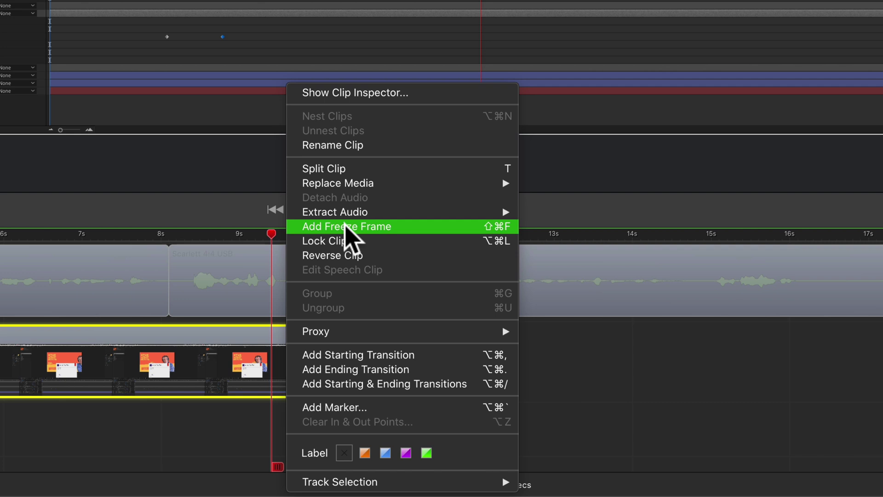
pyautogui.click(346, 226)
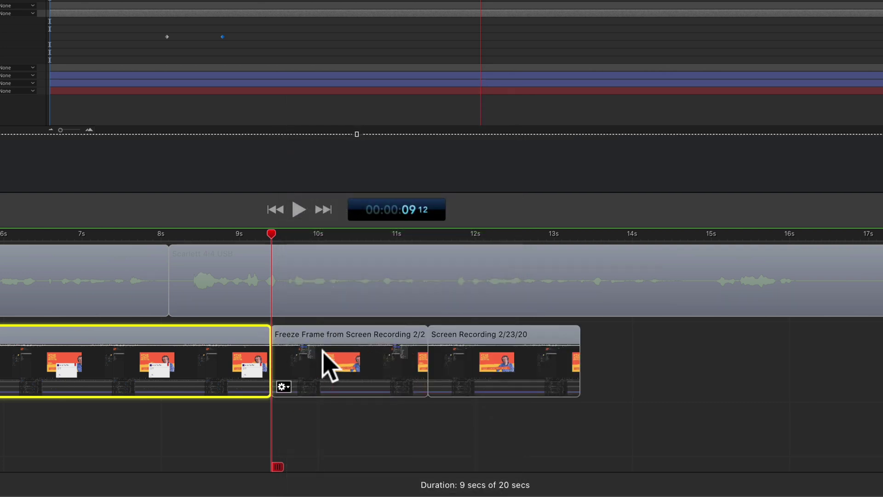
pyautogui.click(349, 351)
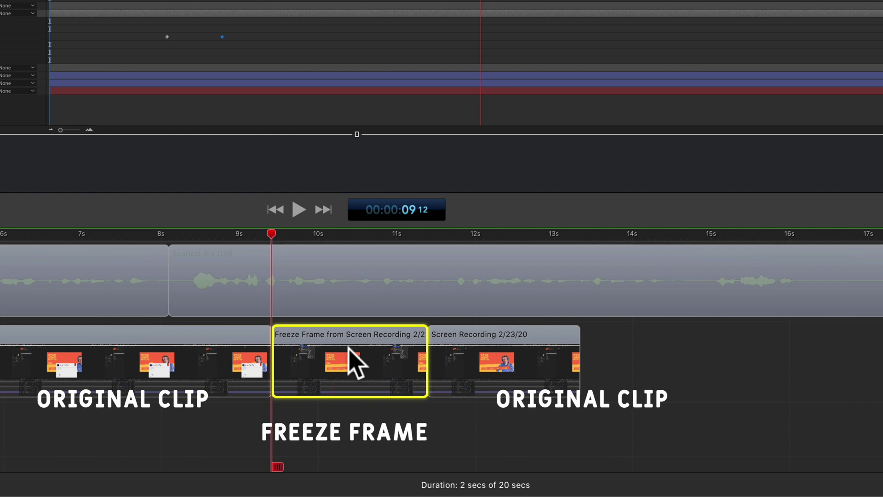
pyautogui.click(386, 441)
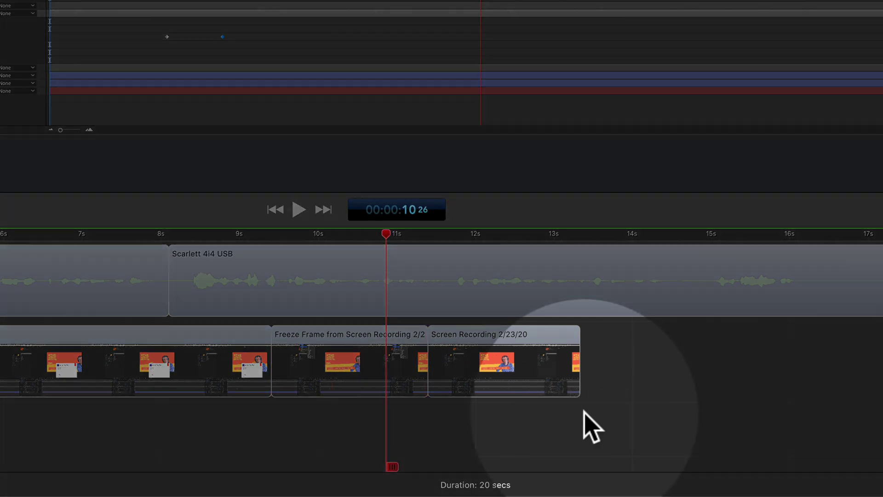
pyautogui.click(551, 359)
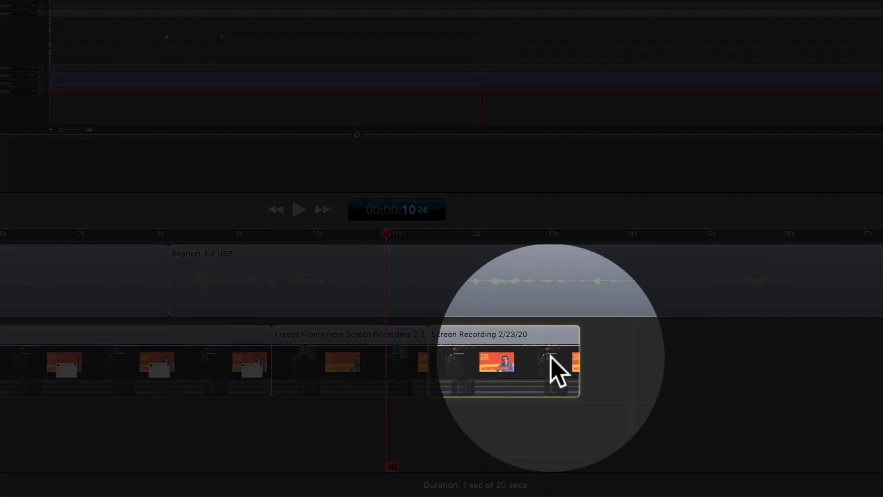
pyautogui.press('Delete')
pyautogui.click(361, 352)
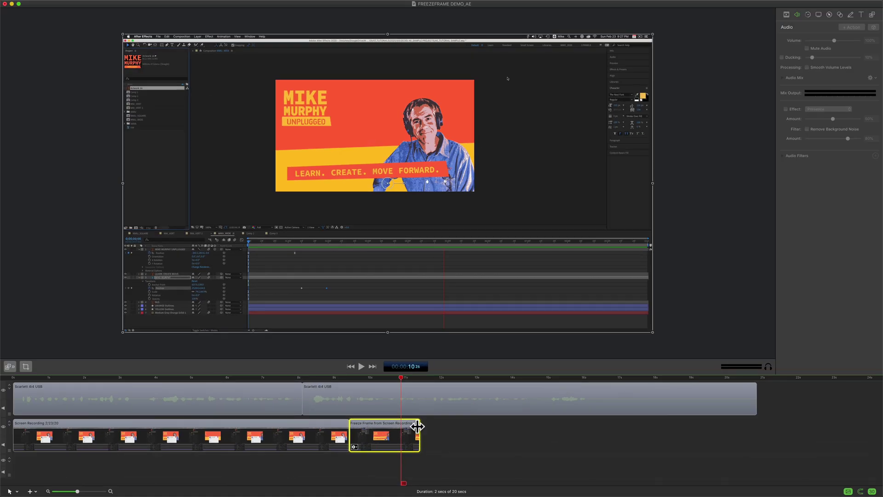
# Stretch the freeze frame to about 11 seconds so it ends with the audio near 21 seconds
pyautogui.moveTo(417, 427); pyautogui.dragTo(814, 434)
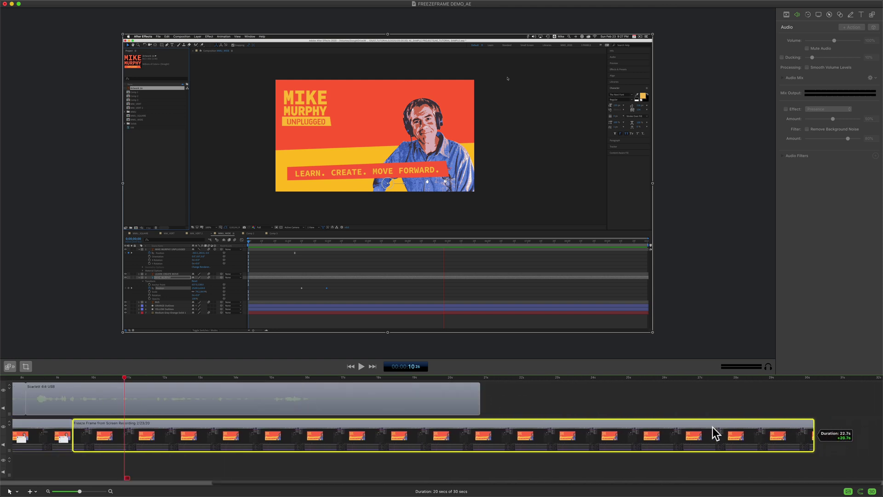
pyautogui.moveTo(712, 426); pyautogui.dragTo(755, 418)
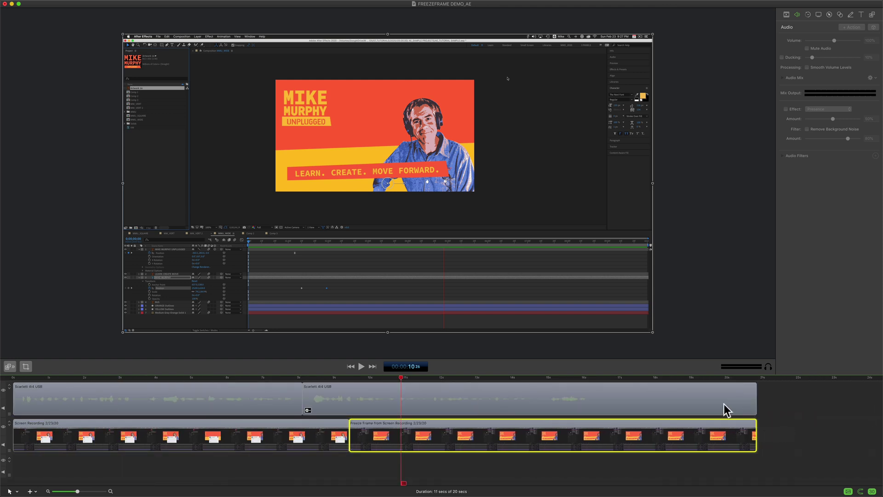
pyautogui.moveTo(398, 378); pyautogui.dragTo(598, 403)
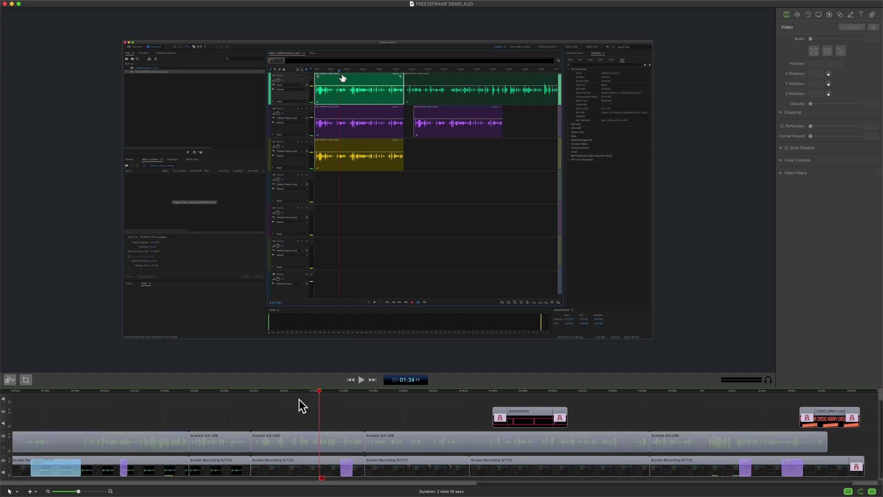
# Play and stop the timeline, then park the playhead at about 1m42s
pyautogui.press('space')
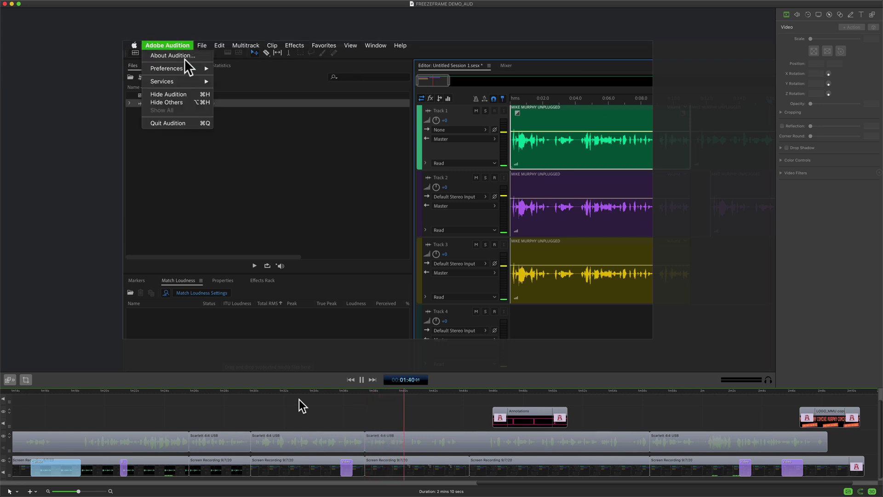
pyautogui.click(731, 415)
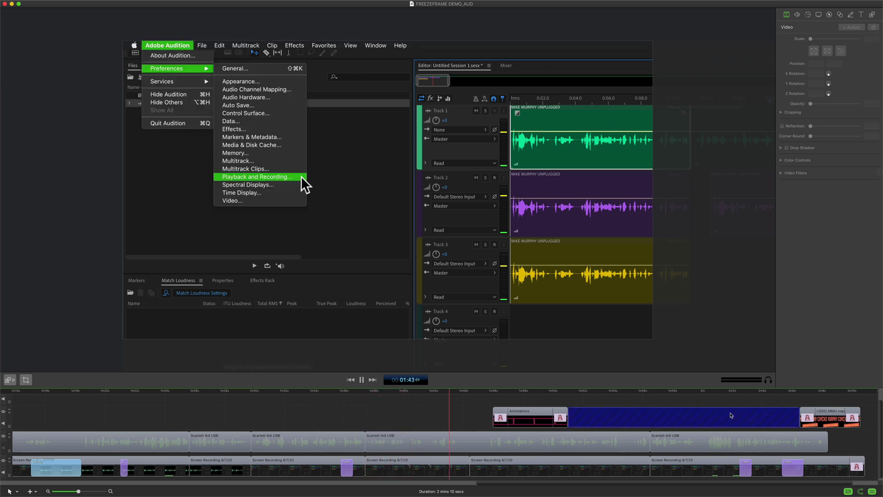
pyautogui.click(430, 448)
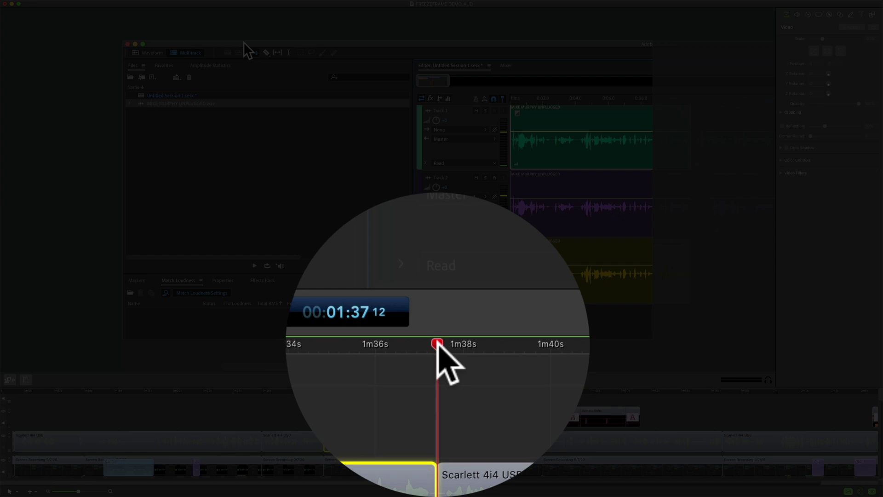
pyautogui.moveTo(437, 342); pyautogui.dragTo(515, 343)
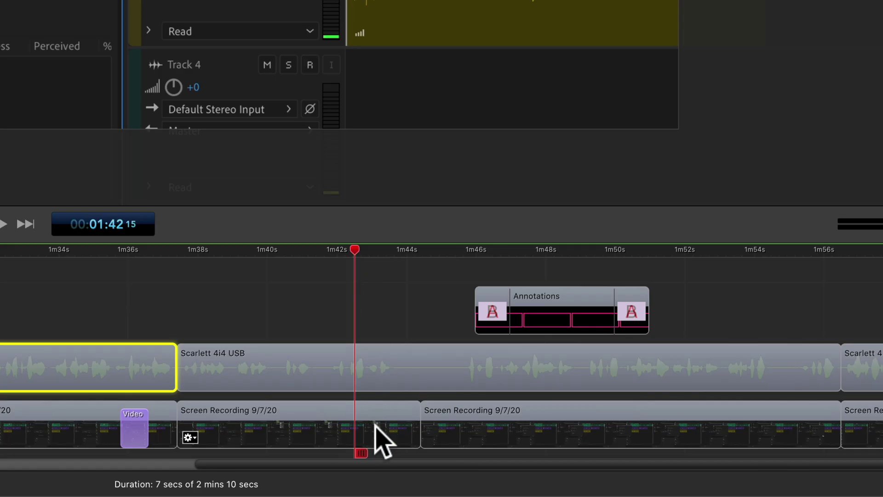
# Add a freeze frame at 1m42s in the Screen Recording 9/7/20 clip
pyautogui.click(376, 425)
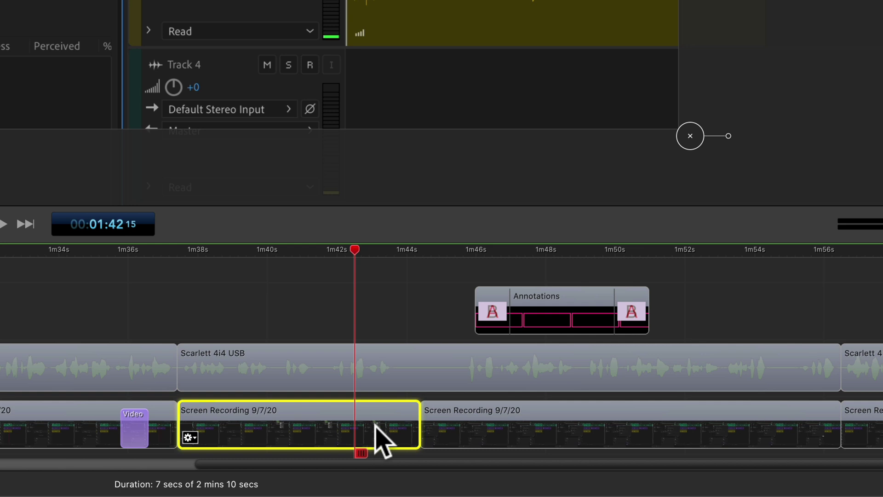
pyautogui.rightClick(376, 424)
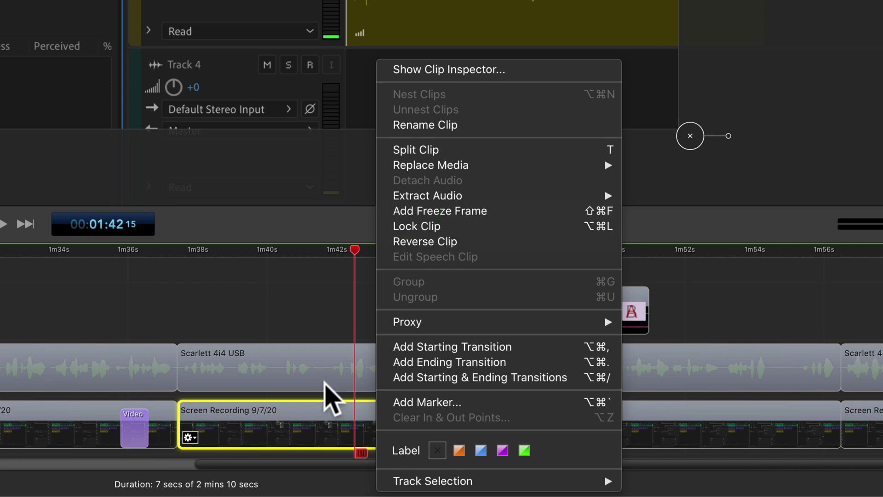
pyautogui.rightClick(328, 405)
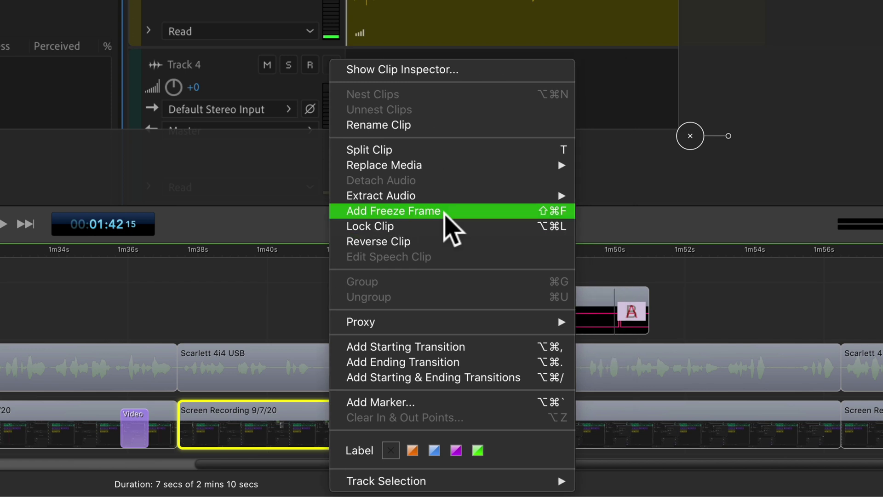
pyautogui.click(287, 420)
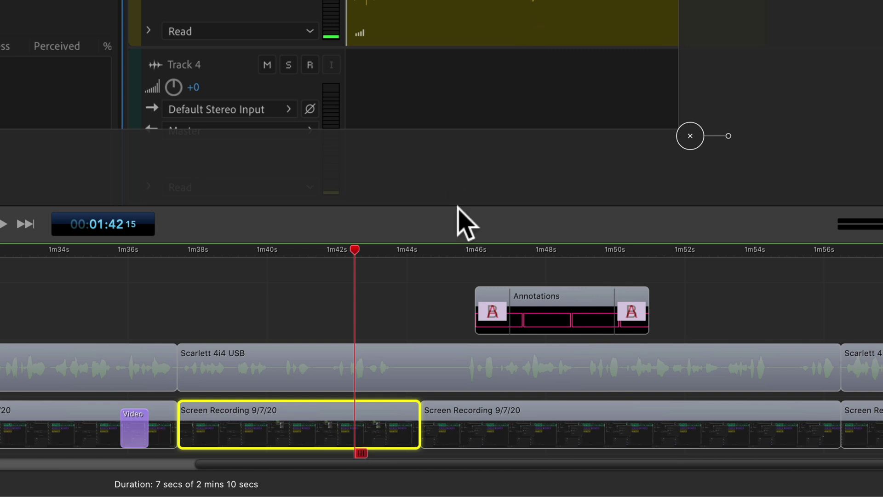
pyautogui.rightClick(378, 439)
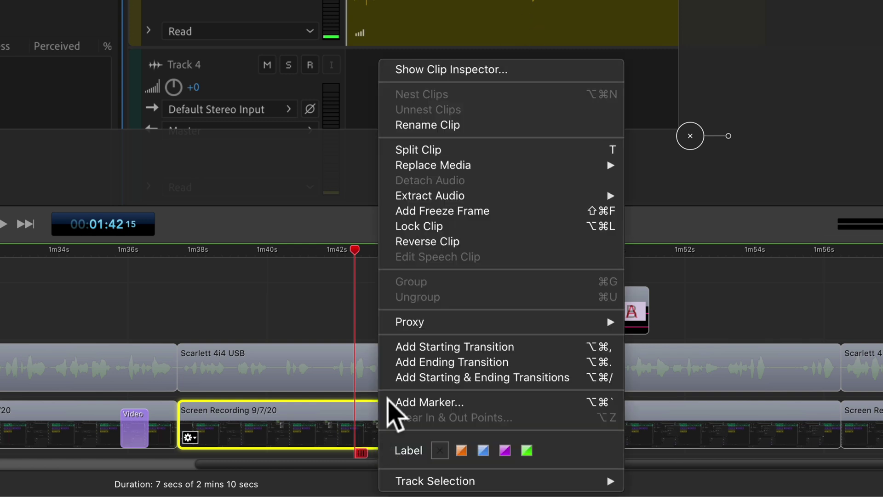
pyautogui.click(448, 212)
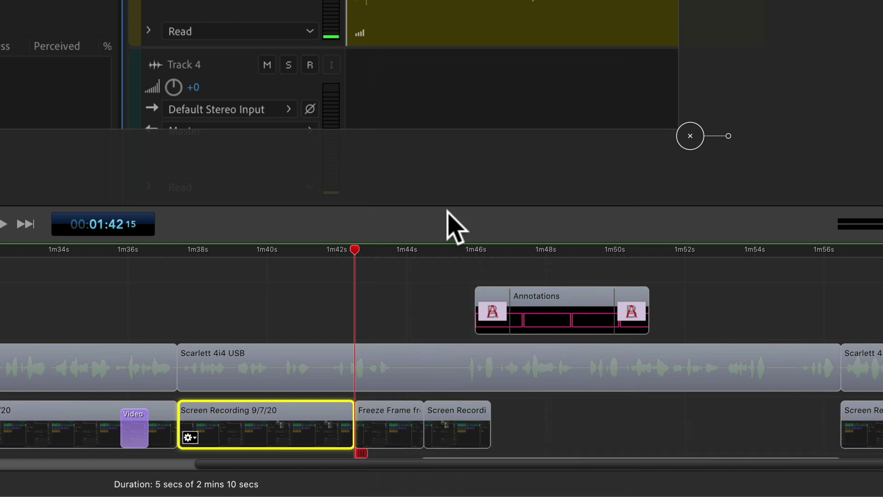
# Delete the short leftover Screen Recording piece after the new freeze frame
pyautogui.click(468, 392)
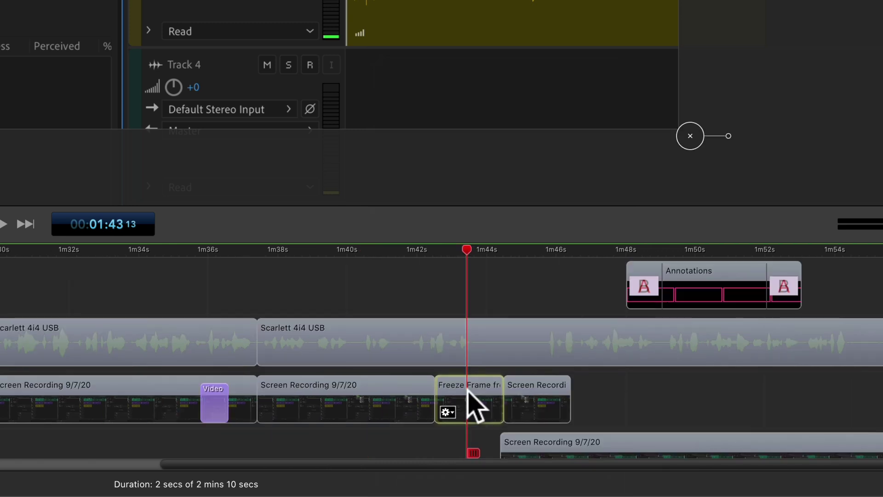
pyautogui.click(531, 395)
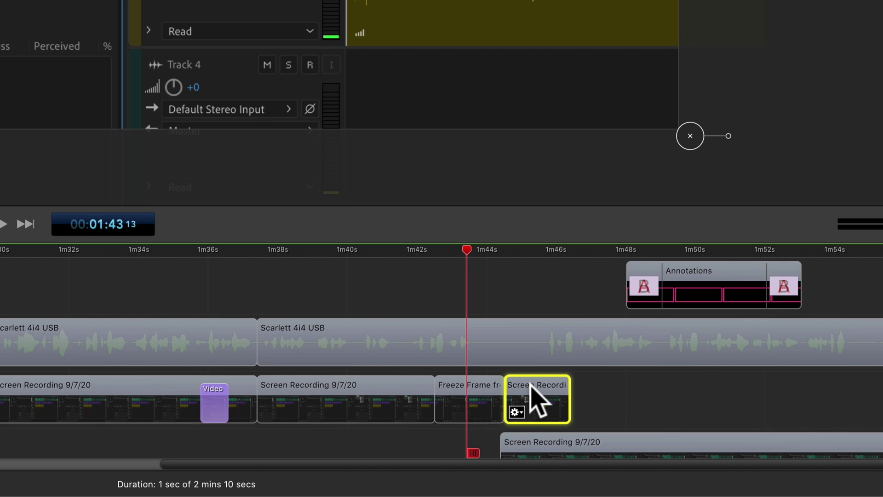
pyautogui.press('Delete')
# Lengthen the first freeze frame to fill the gap, then add a second freeze frame at about 1m51s
pyautogui.moveTo(502, 388); pyautogui.dragTo(557, 390)
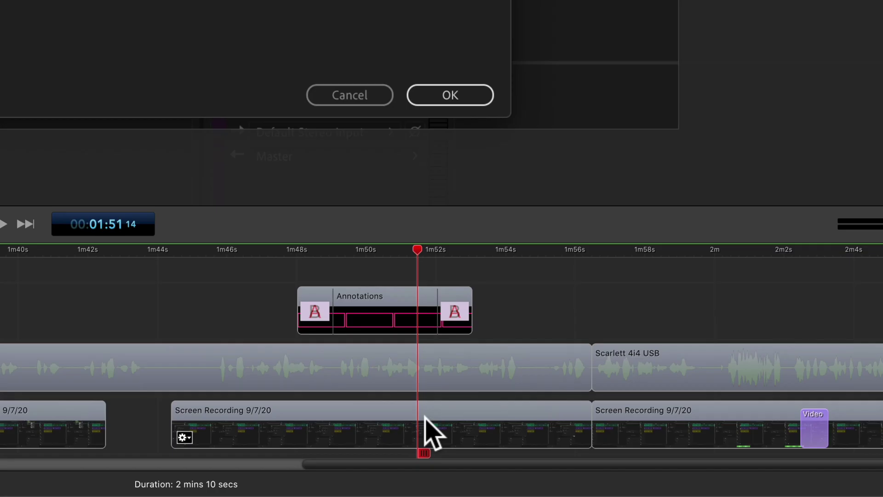
pyautogui.click(425, 418)
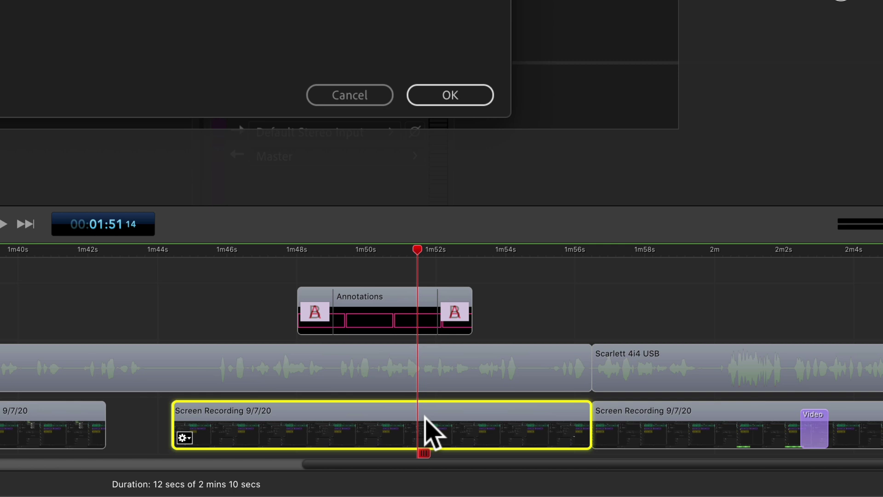
pyautogui.rightClick(424, 417)
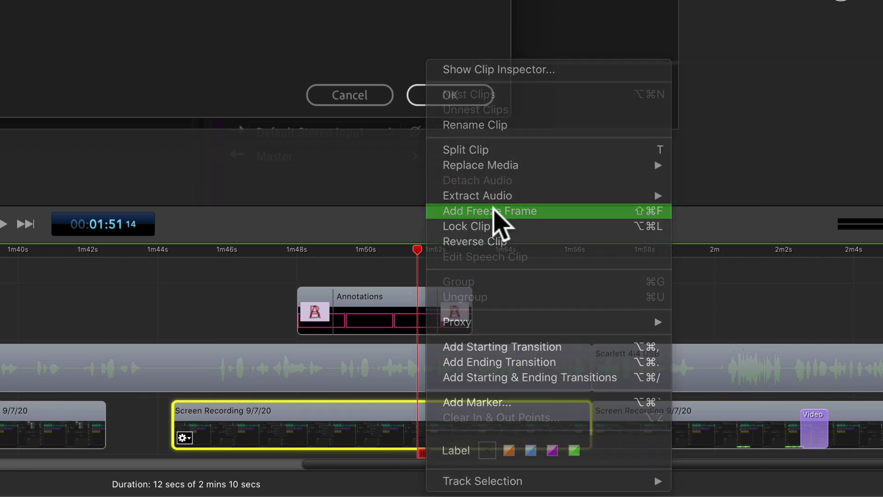
pyautogui.click(493, 209)
pyautogui.click(452, 421)
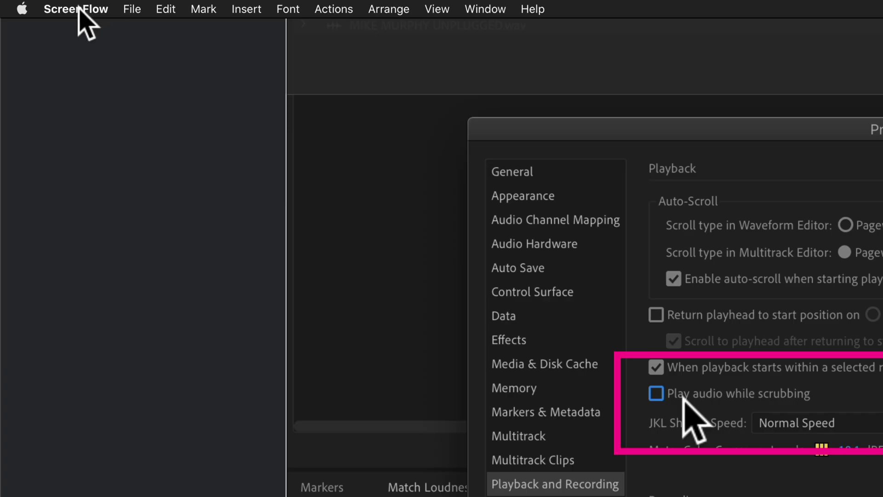
pyautogui.click(80, 10)
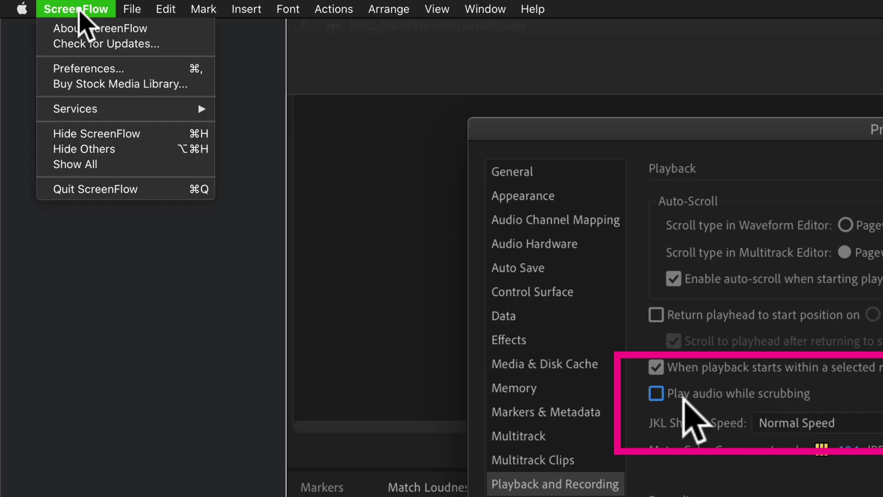
pyautogui.click(109, 69)
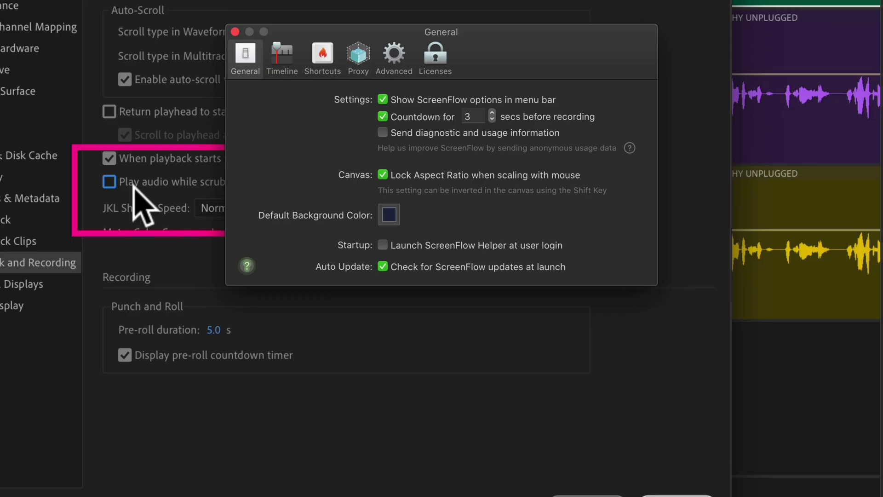
pyautogui.click(287, 56)
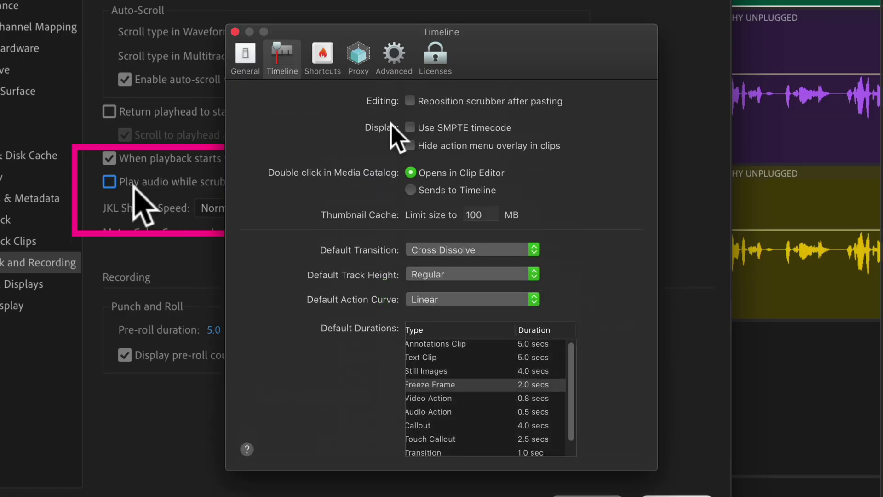
pyautogui.click(456, 384)
pyautogui.hscroll(1, 506, 384)
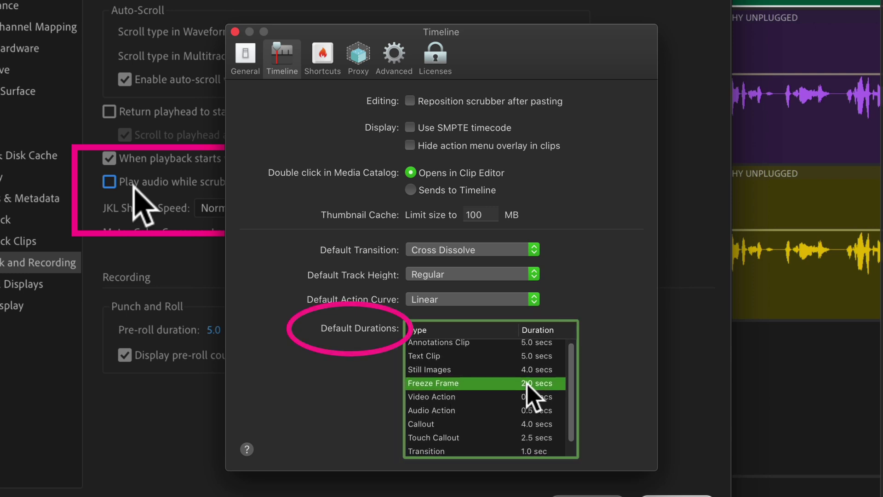
pyautogui.click(508, 411)
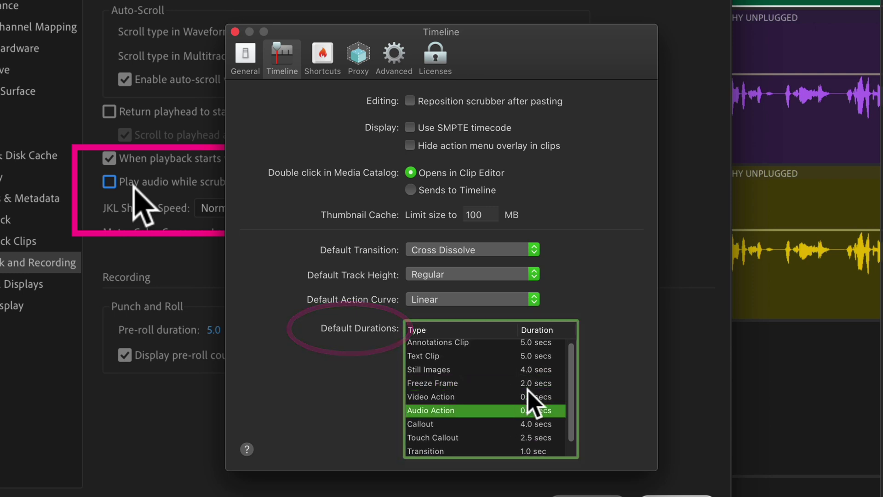
pyautogui.click(529, 383)
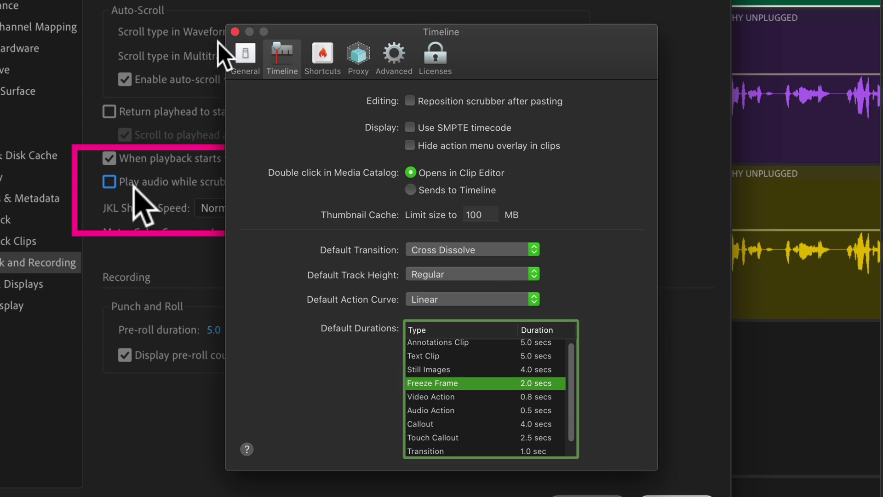
pyautogui.click(234, 31)
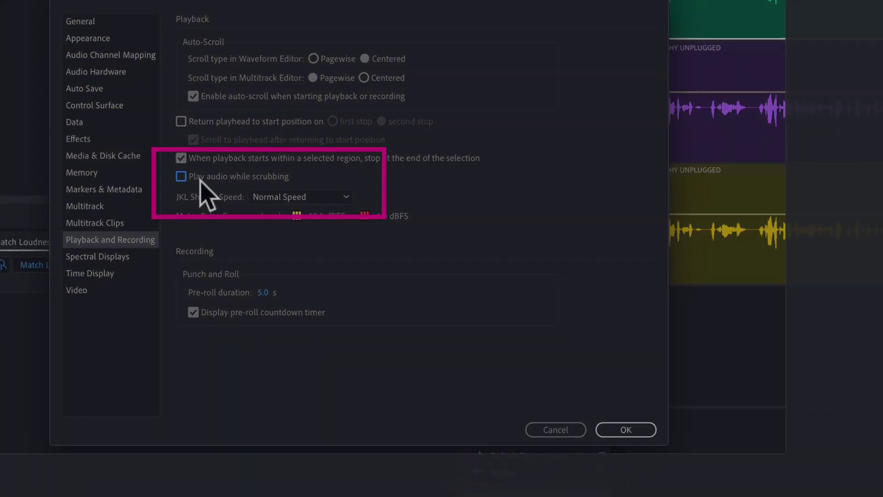